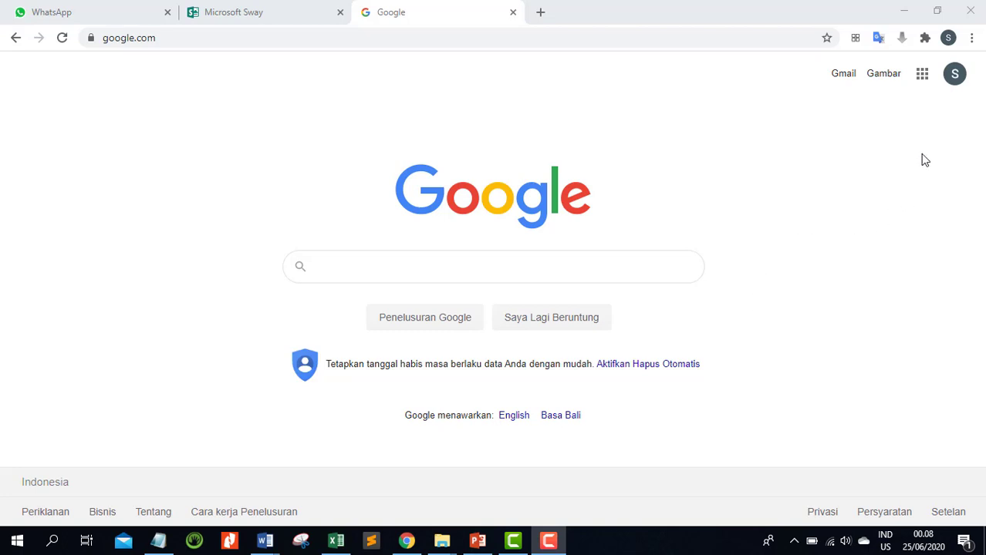
- Go to the Google Classroom site at classroom.google.com
{"action": "left_click", "coordinate": [922, 78]}
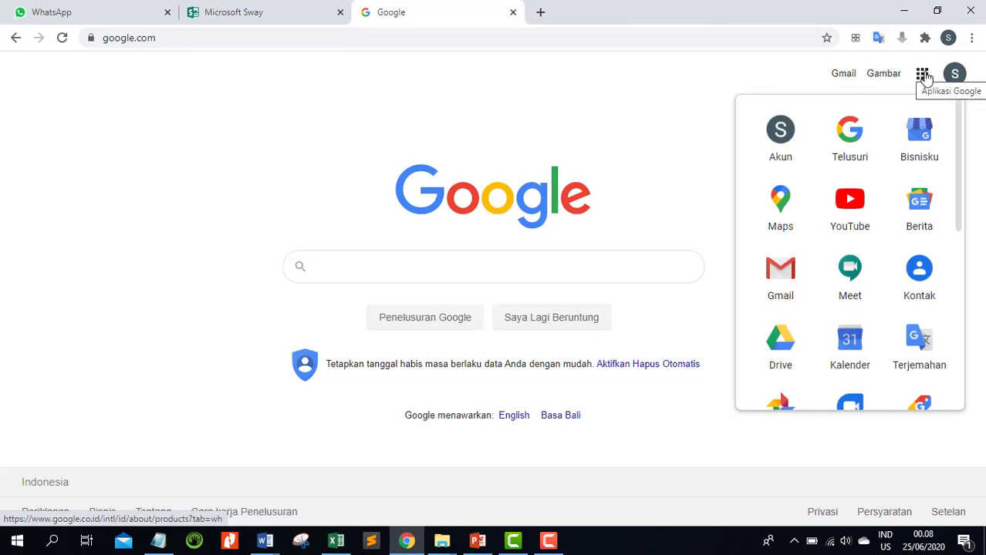
{"action": "scroll", "coordinate": [880, 237], "scroll_direction": "down", "scroll_amount": 5}
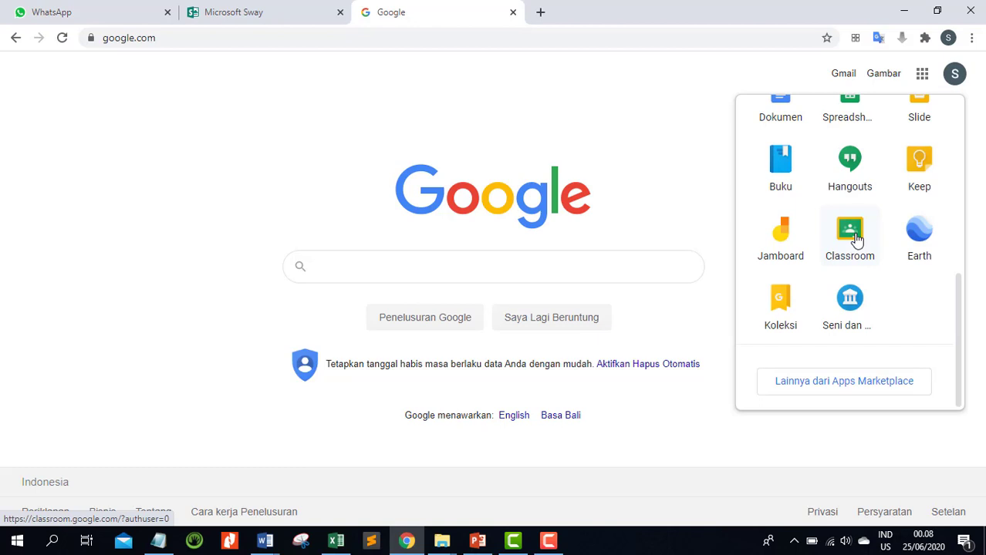
{"action": "left_click", "coordinate": [227, 39]}
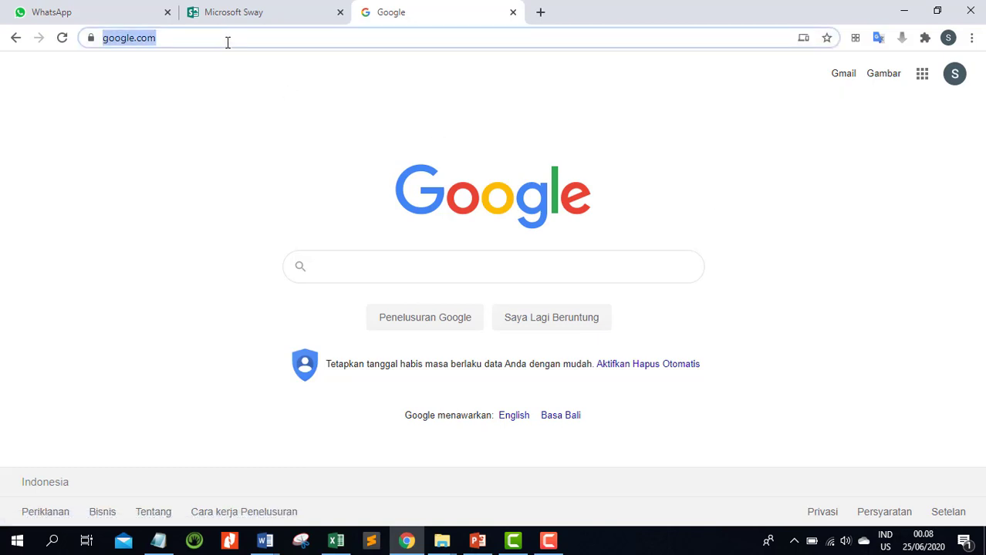
{"action": "type", "text": "cla"}
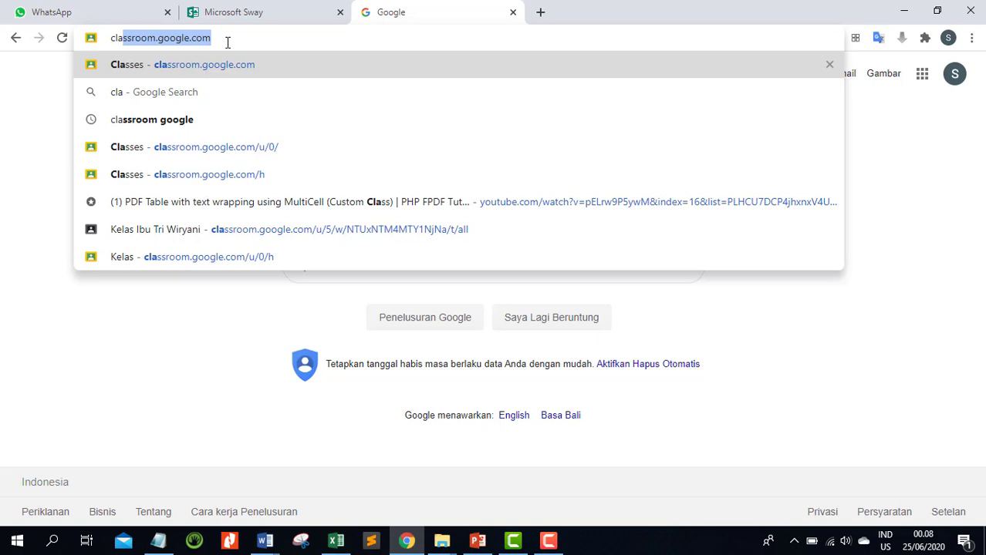
{"action": "key", "text": "Return"}
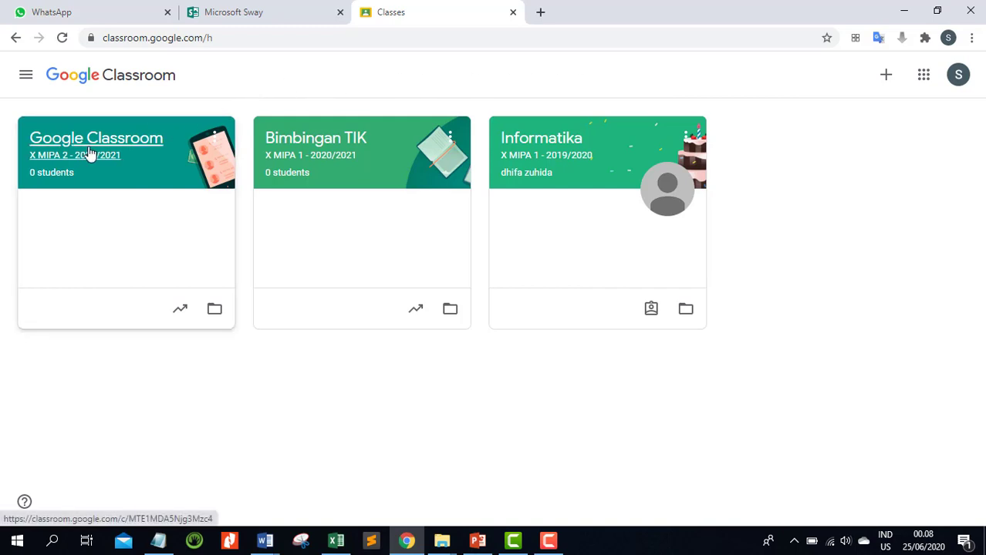
- Open the classwork of the Google Classroom class for X MIPA 2 and add a topic named Materi Ajar
{"action": "left_click", "coordinate": [133, 144]}
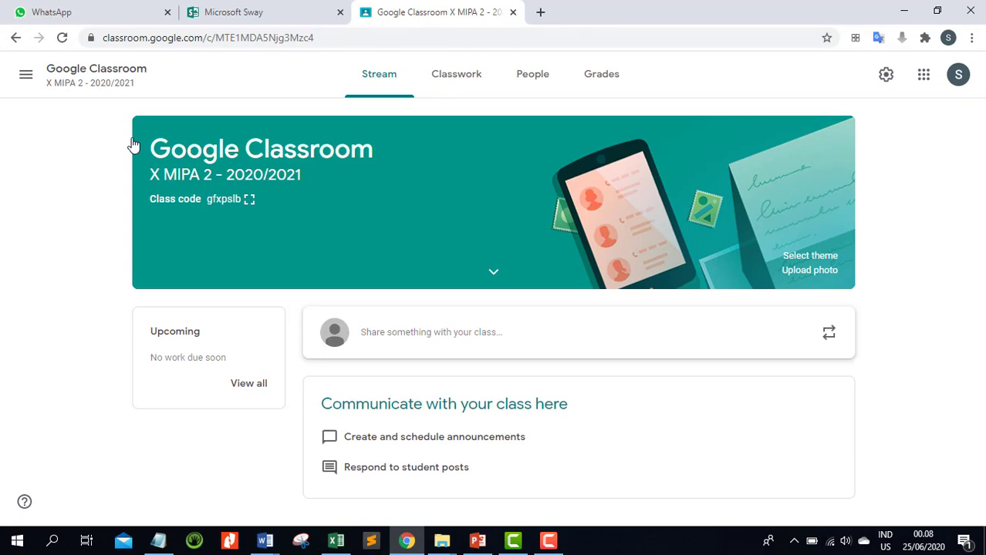
{"action": "left_click", "coordinate": [456, 81]}
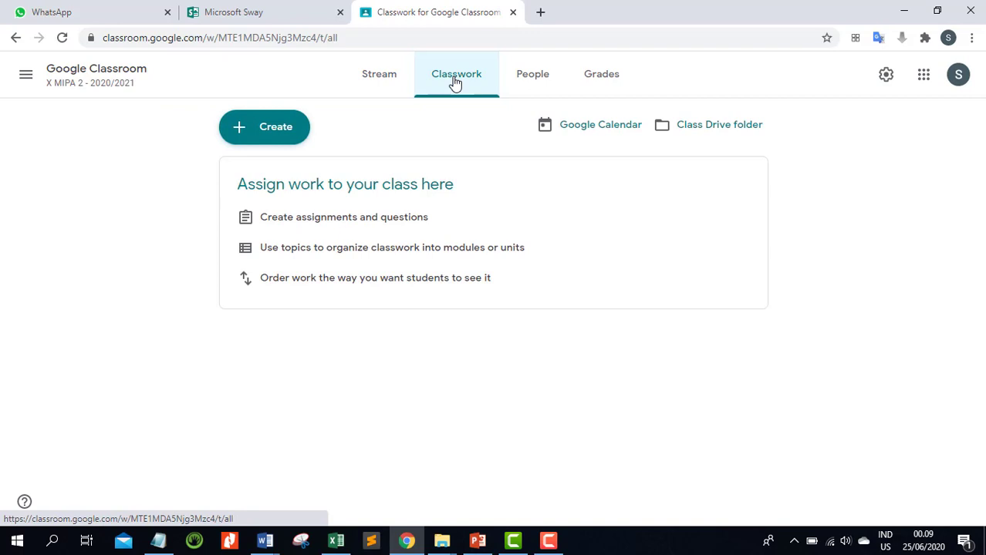
{"action": "left_click", "coordinate": [284, 131]}
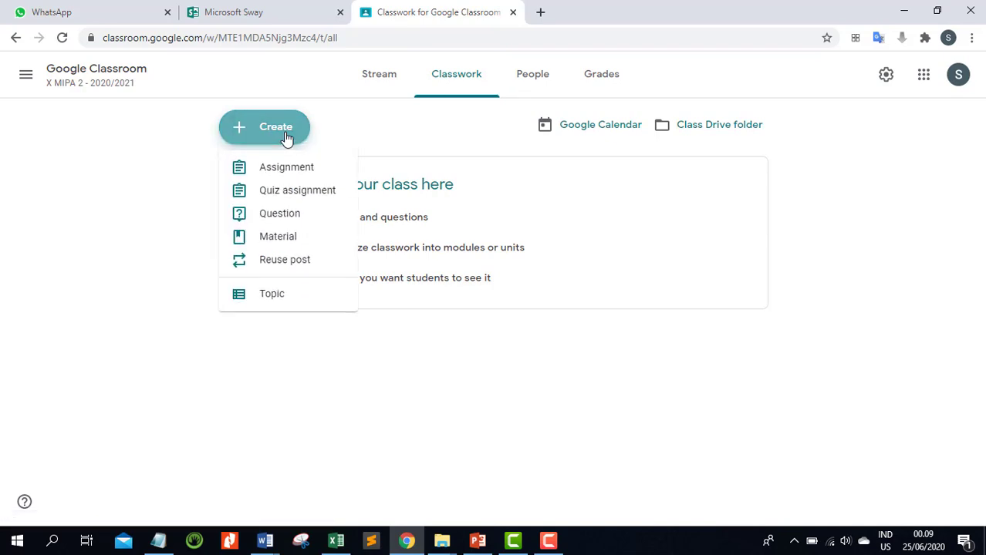
{"action": "left_click", "coordinate": [269, 297]}
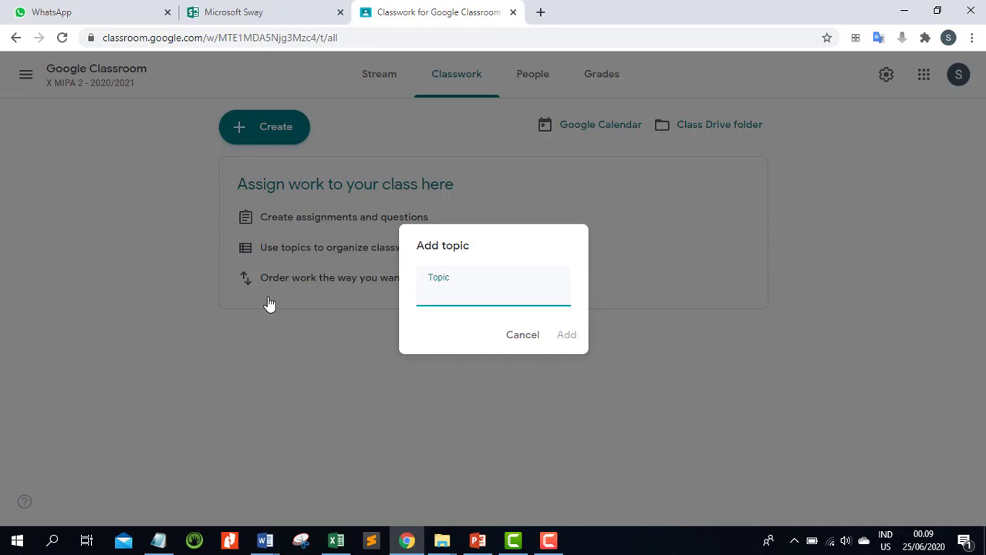
{"action": "type", "text": "Materi Ajar"}
{"action": "left_click", "coordinate": [571, 341]}
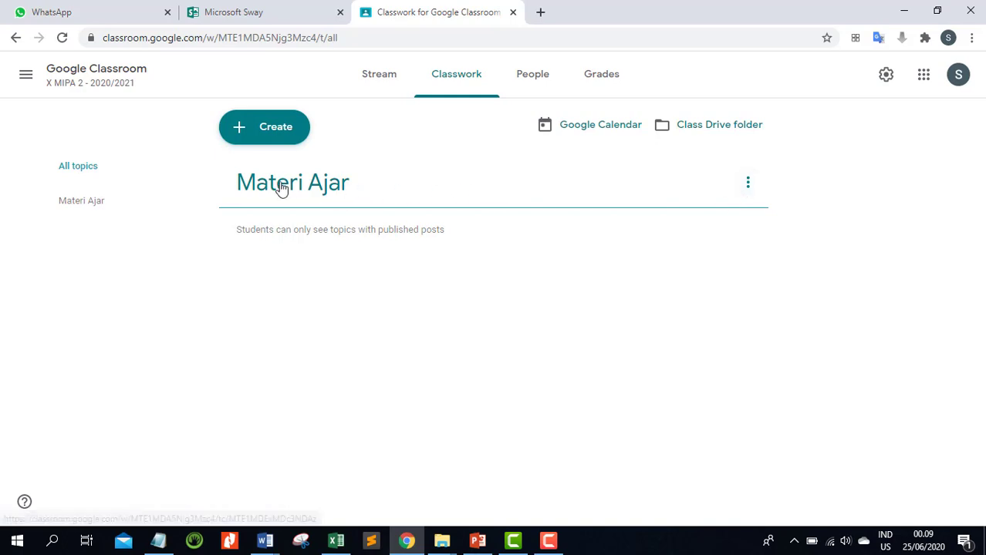
{"action": "left_click", "coordinate": [748, 185]}
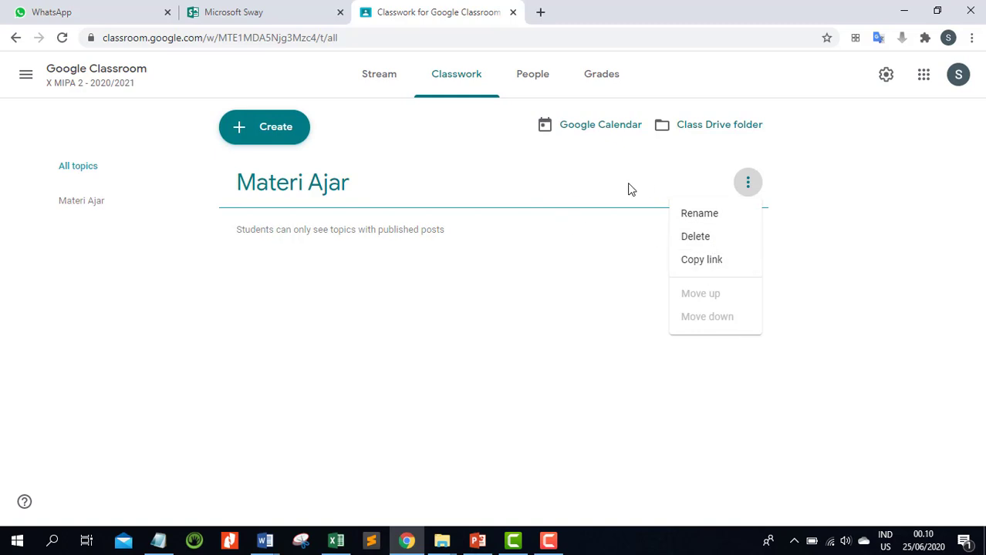
{"action": "left_click", "coordinate": [559, 264]}
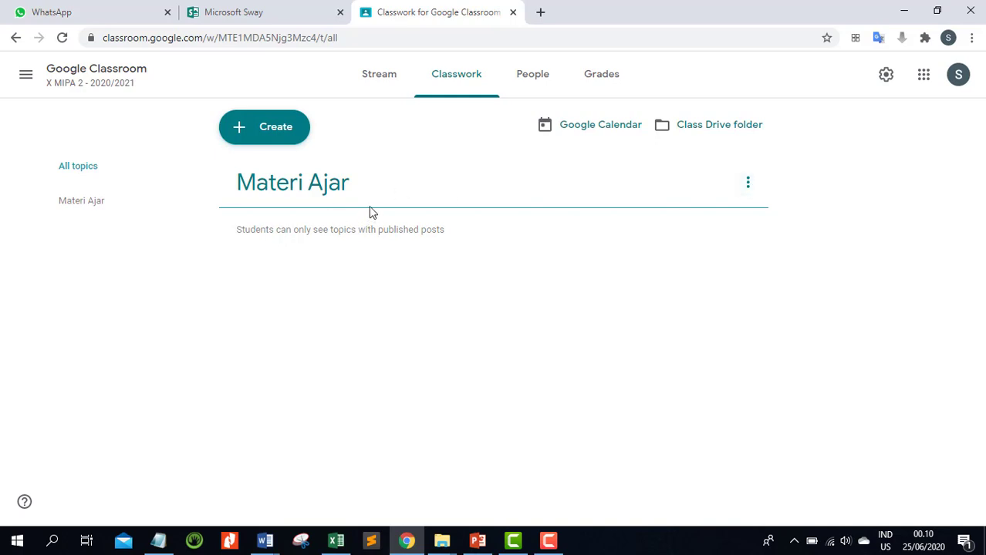
- Add a second topic named Penilaian and place it below the Materi Ajar topic
{"action": "left_click", "coordinate": [296, 130]}
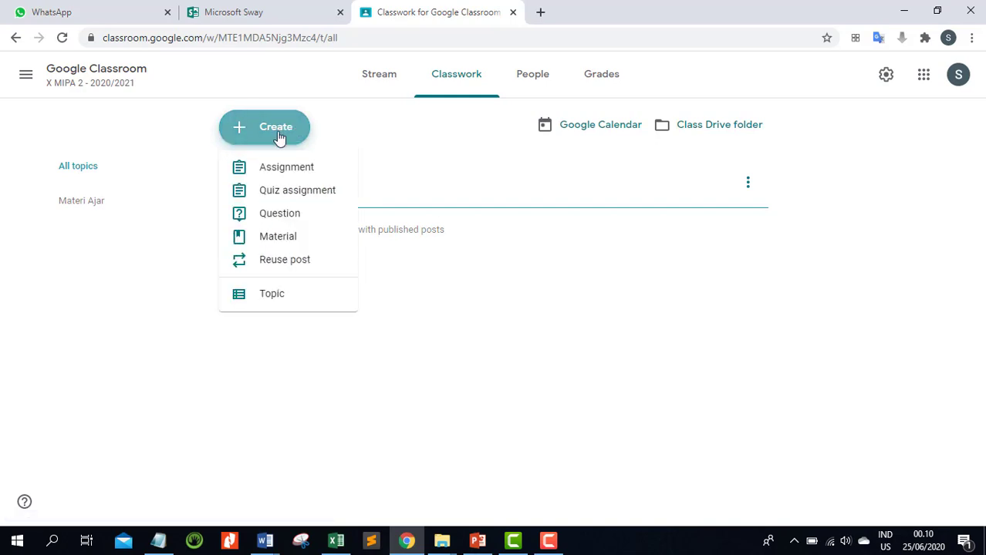
{"action": "left_click", "coordinate": [257, 303]}
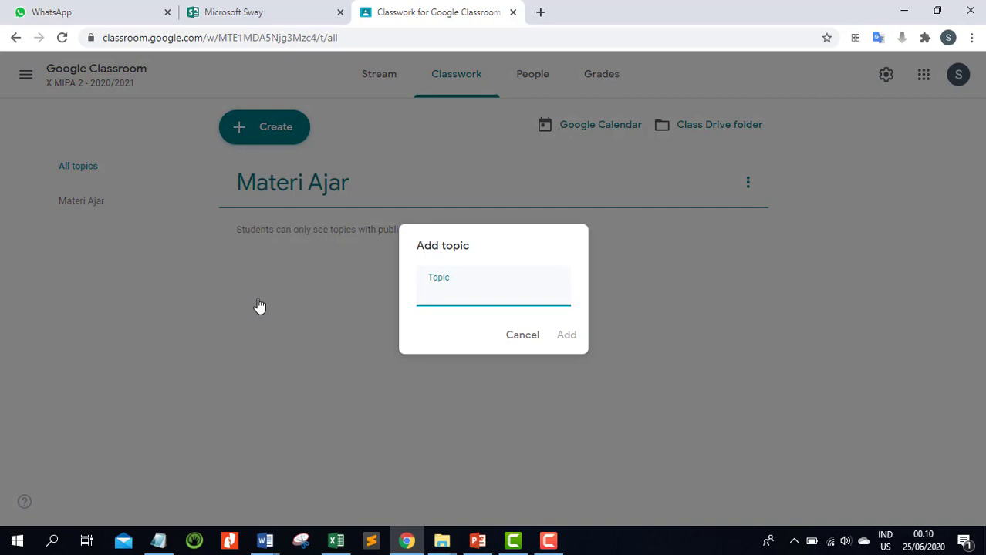
{"action": "type", "text": "Pena"}
{"action": "key", "text": "BackSpace"}
{"action": "type", "text": "ilaian"}
{"action": "left_click", "coordinate": [567, 339]}
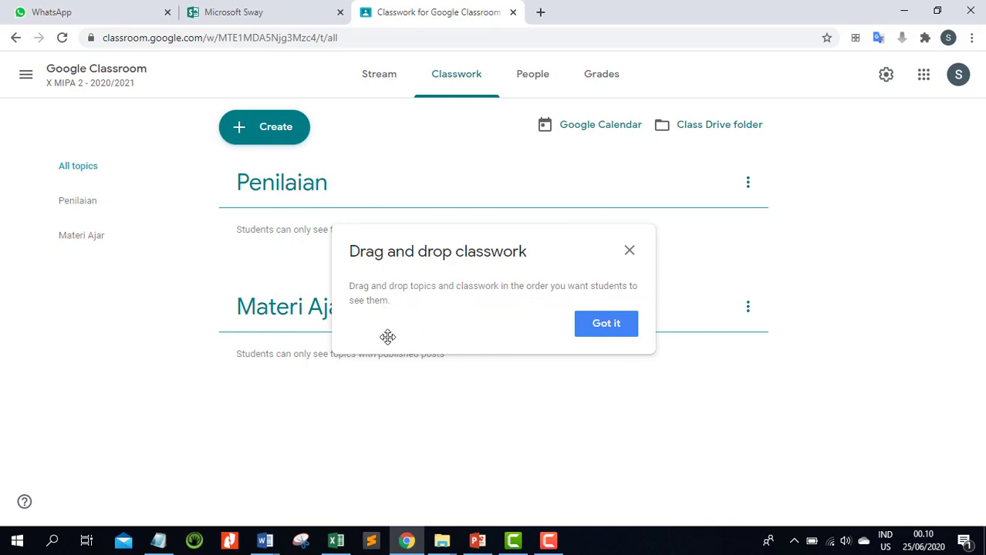
{"action": "left_click", "coordinate": [607, 324]}
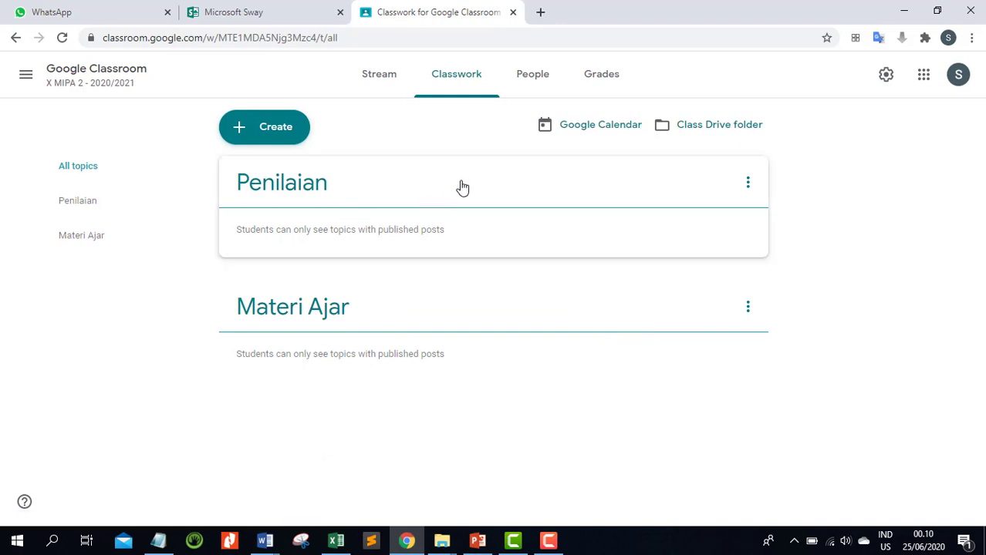
{"action": "left_click_drag", "start_coordinate": [464, 180], "coordinate": [422, 284]}
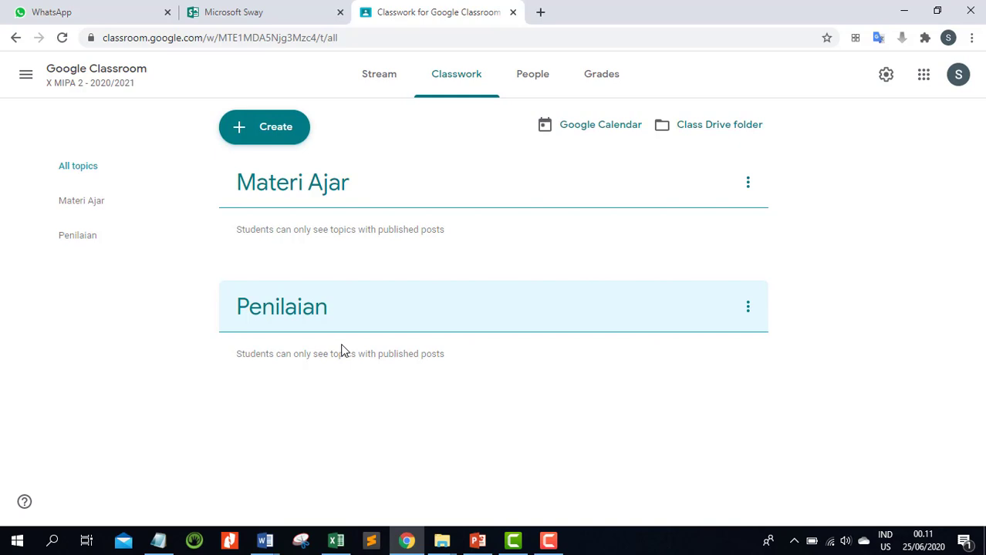
- Move the Materi Ajar topic down below Penilaian and back up above it
{"action": "left_click", "coordinate": [747, 307]}
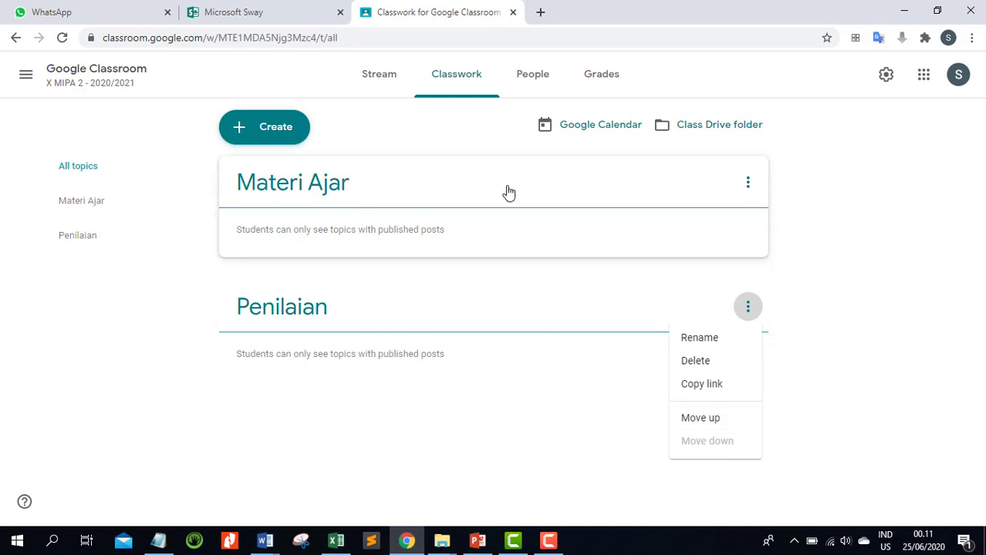
{"action": "left_click", "coordinate": [749, 188]}
{"action": "left_click", "coordinate": [748, 185]}
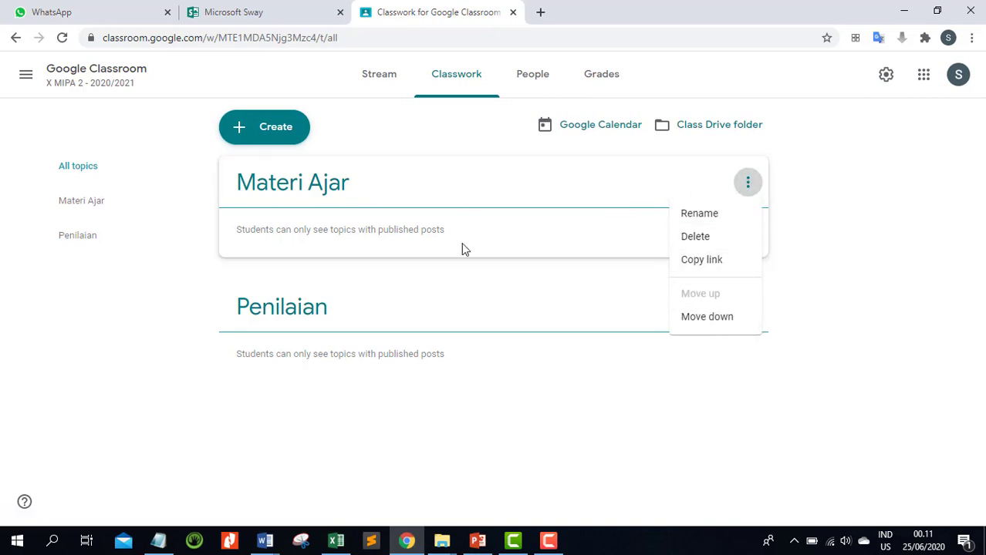
{"action": "left_click", "coordinate": [710, 327]}
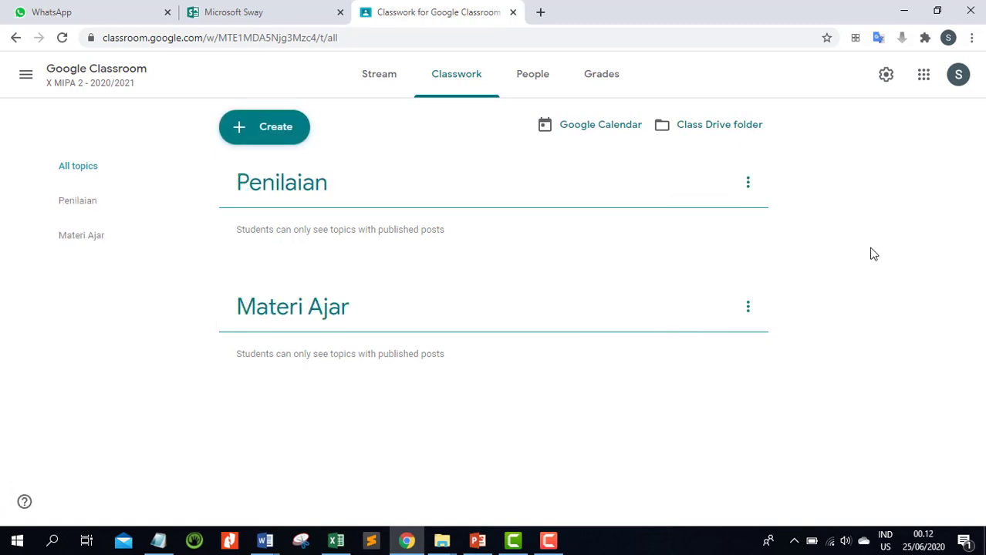
{"action": "left_click", "coordinate": [748, 310]}
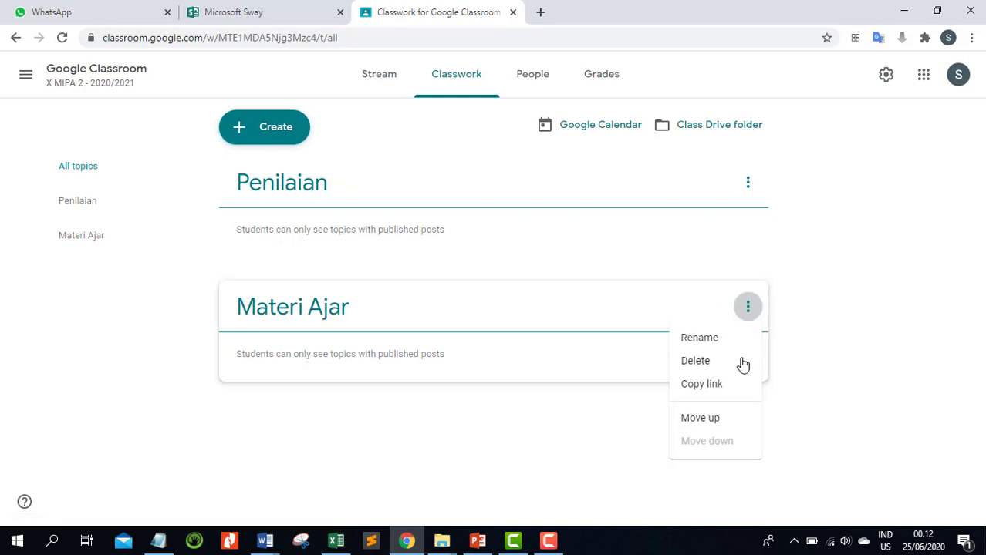
{"action": "left_click", "coordinate": [722, 421]}
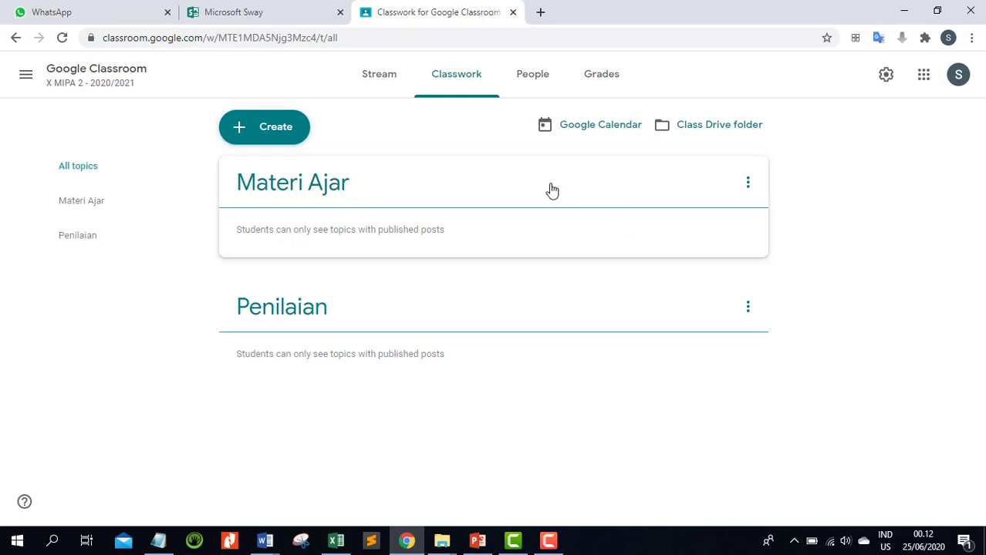
- Create a new class material with the title Google Classroom
{"action": "left_click", "coordinate": [281, 135]}
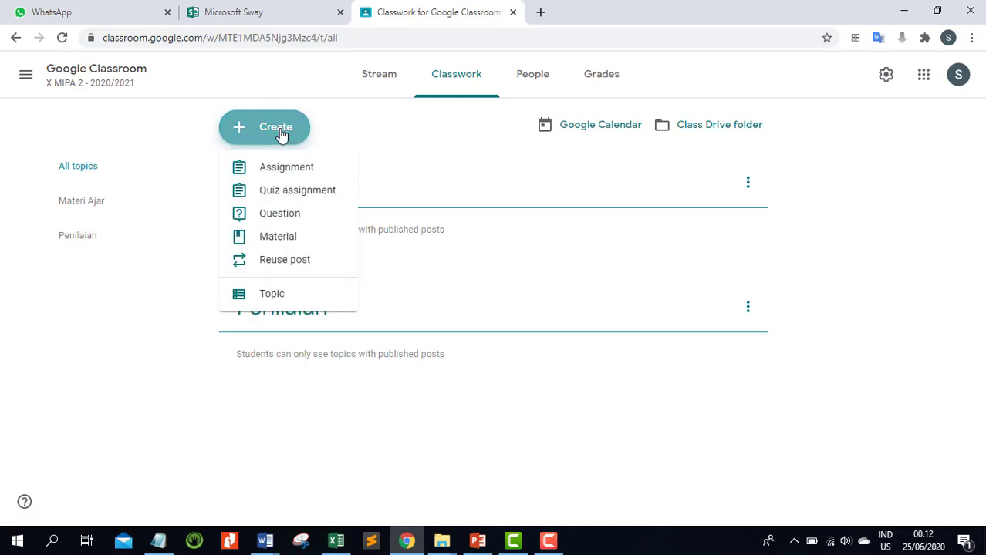
{"action": "left_click", "coordinate": [276, 239]}
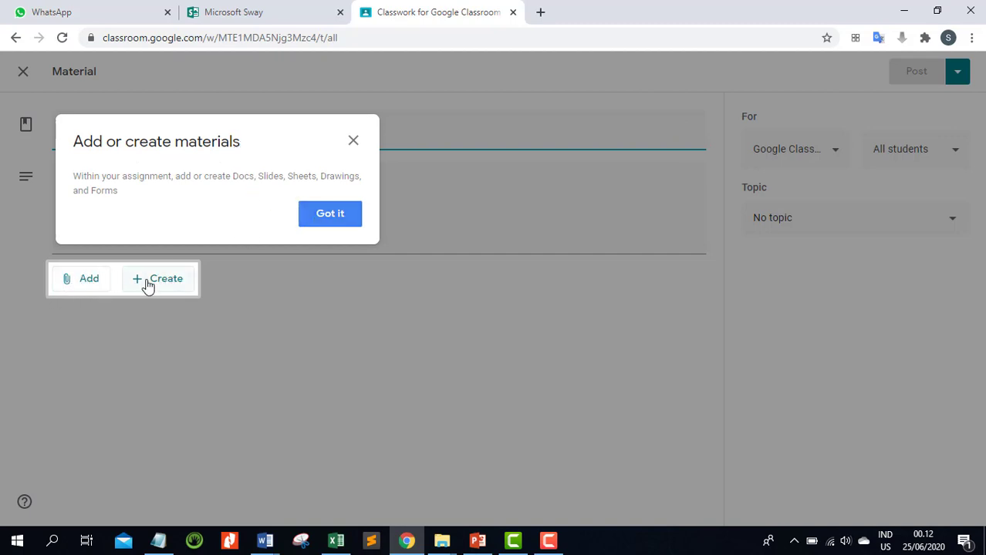
{"action": "left_click", "coordinate": [327, 222]}
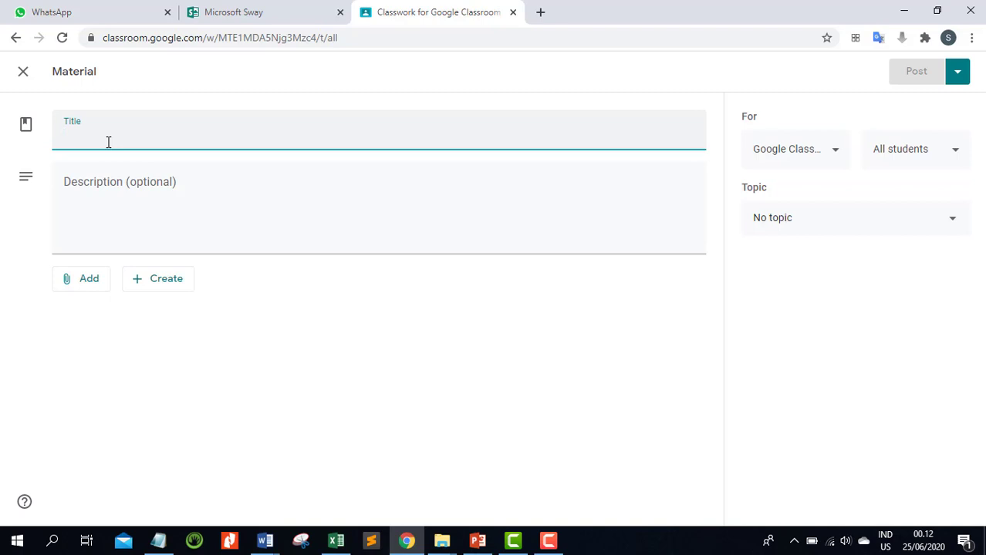
{"action": "type", "text": "Go"}
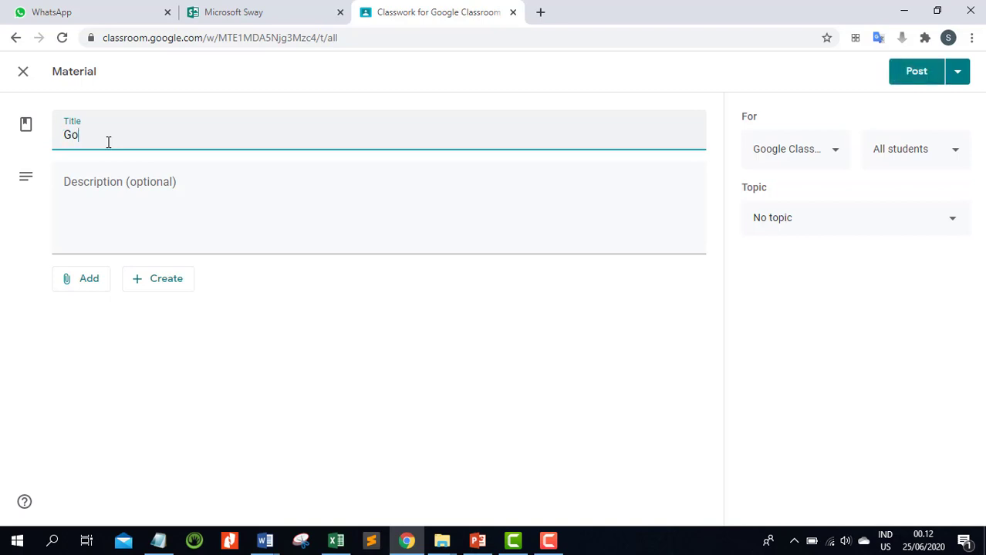
{"action": "type", "text": "ogle Classroom"}
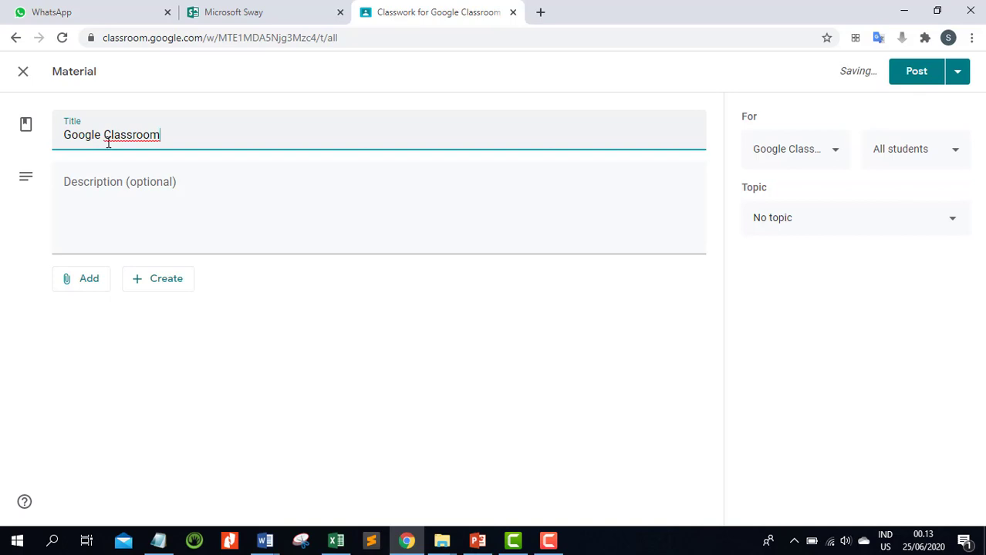
- Enter the material's description "Buka file presentasi pada link di bawah ini!"
{"action": "left_click", "coordinate": [188, 183]}
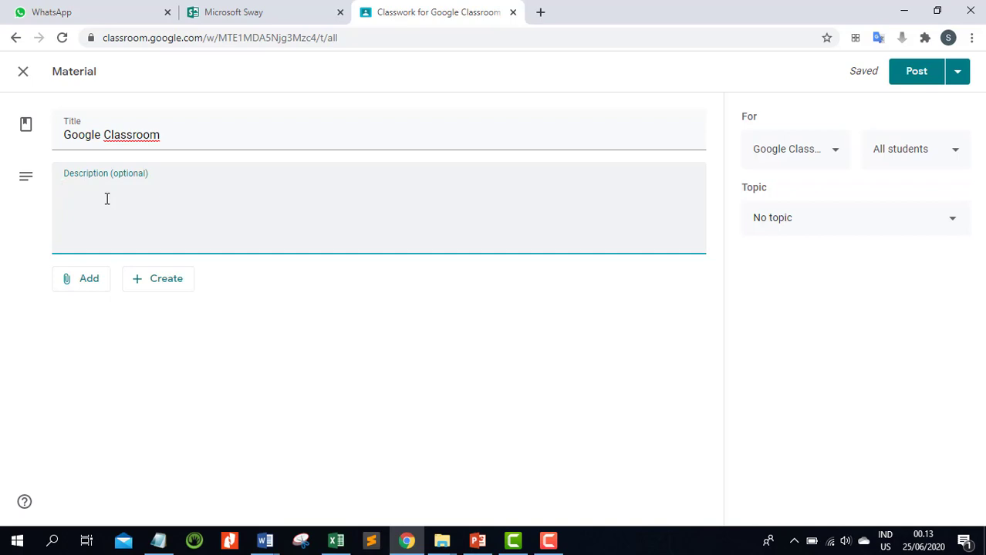
{"action": "type", "text": "Buka file presentasi pa"}
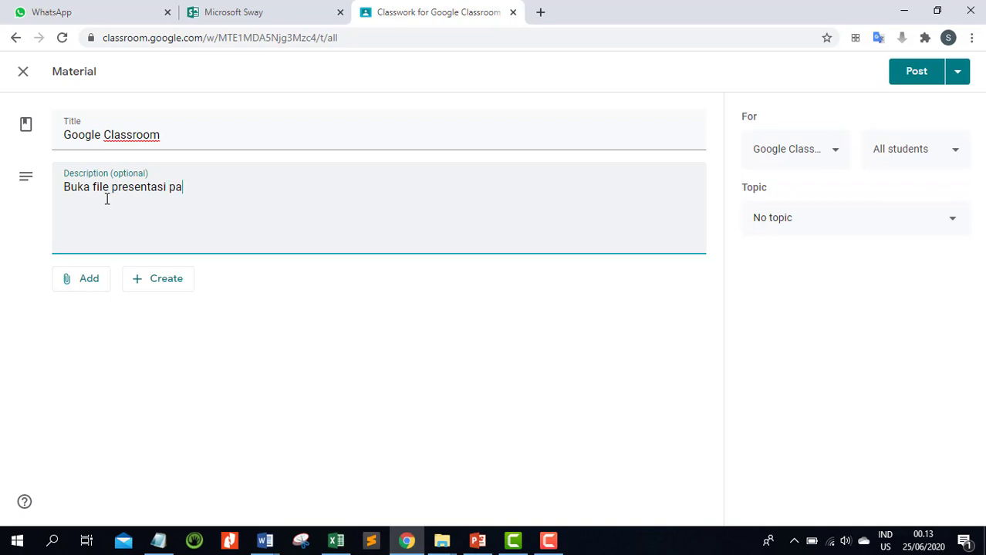
{"action": "type", "text": "da link di bawah ini"}
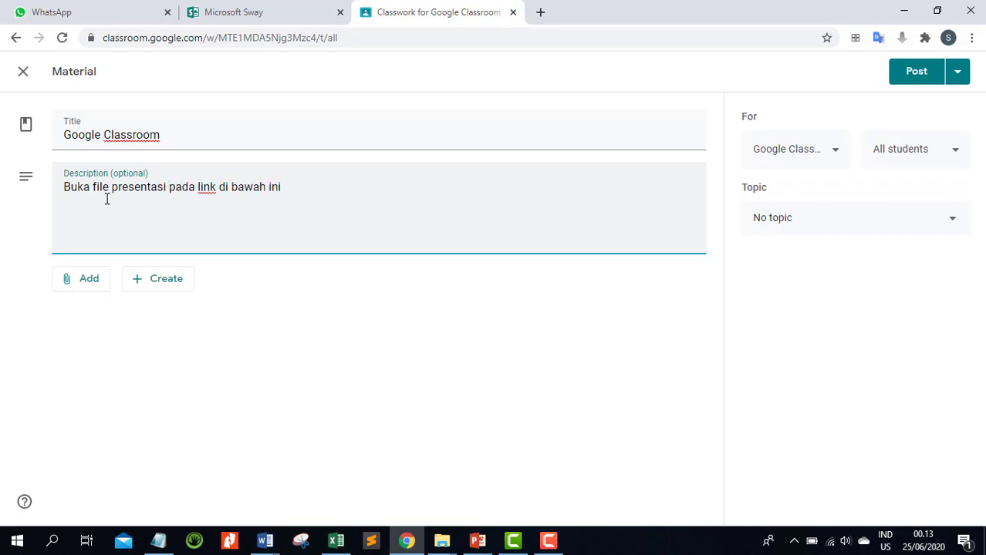
{"action": "type", "text": "!"}
- Attach the file google classroom.pptx to the material, uploading it from the folder PD > NS > 2019 > MAN 2 on drive D
{"action": "left_click", "coordinate": [83, 288]}
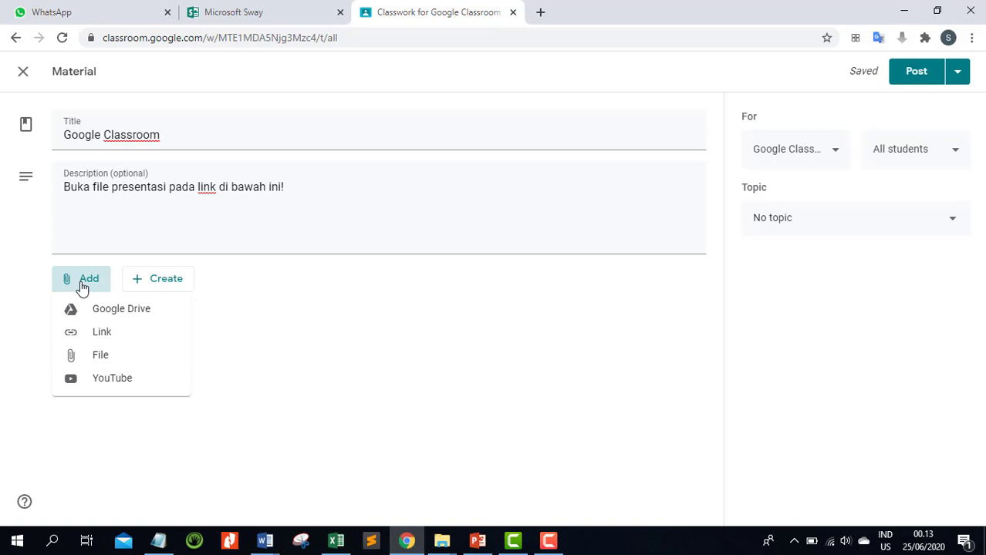
{"action": "left_click", "coordinate": [95, 360]}
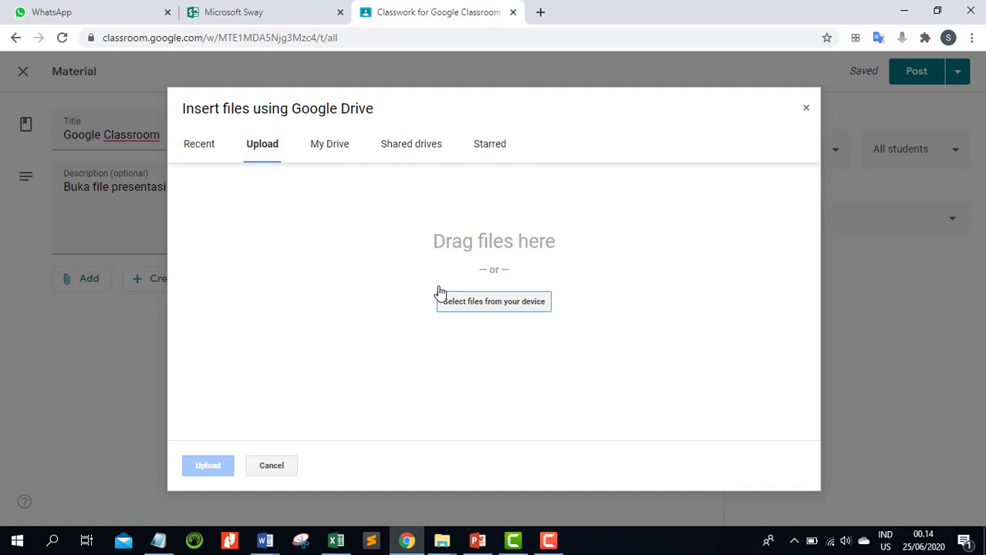
{"action": "left_click", "coordinate": [478, 304]}
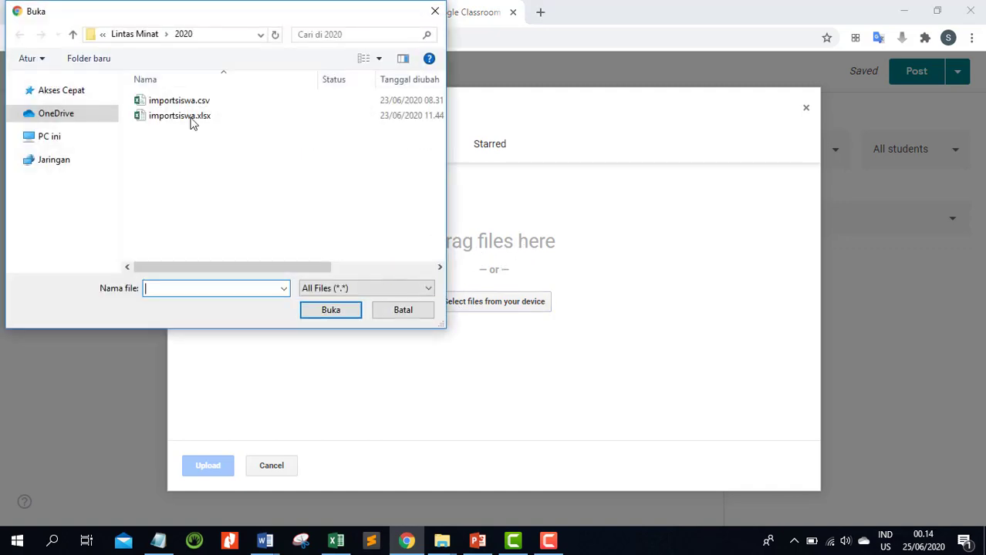
{"action": "scroll", "coordinate": [75, 240], "scroll_direction": "down", "scroll_amount": 1}
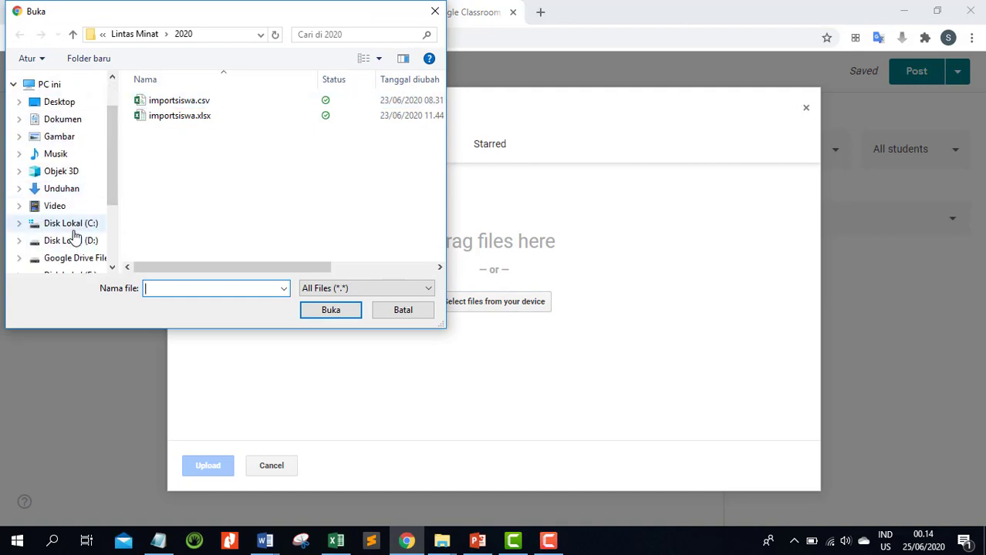
{"action": "left_click", "coordinate": [70, 242]}
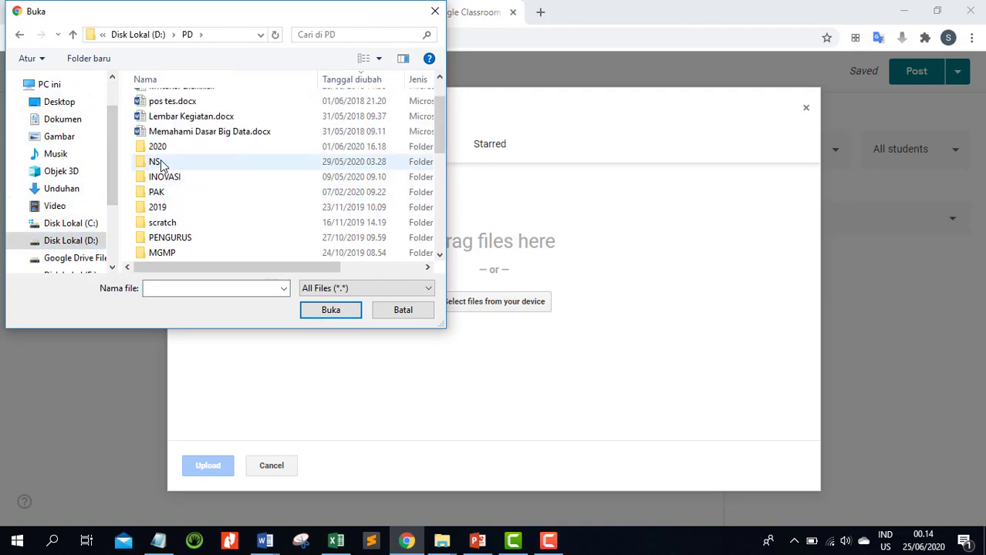
{"action": "double_click", "coordinate": [160, 163]}
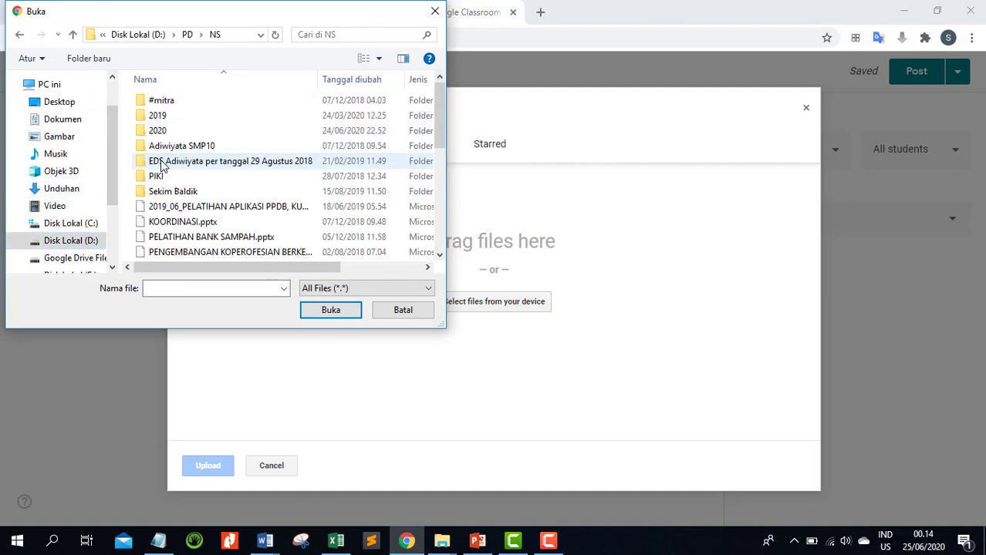
{"action": "double_click", "coordinate": [165, 116]}
{"action": "double_click", "coordinate": [171, 105]}
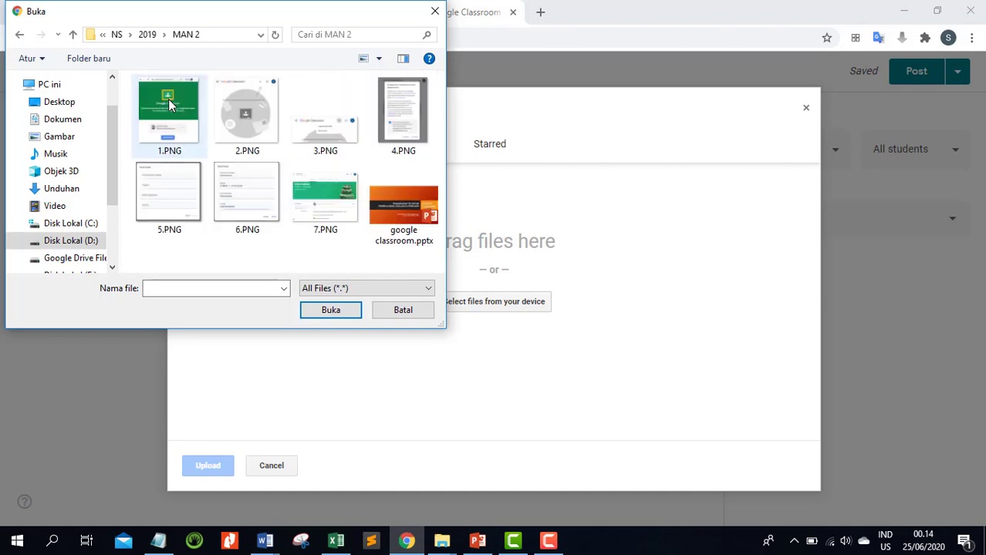
{"action": "double_click", "coordinate": [400, 220]}
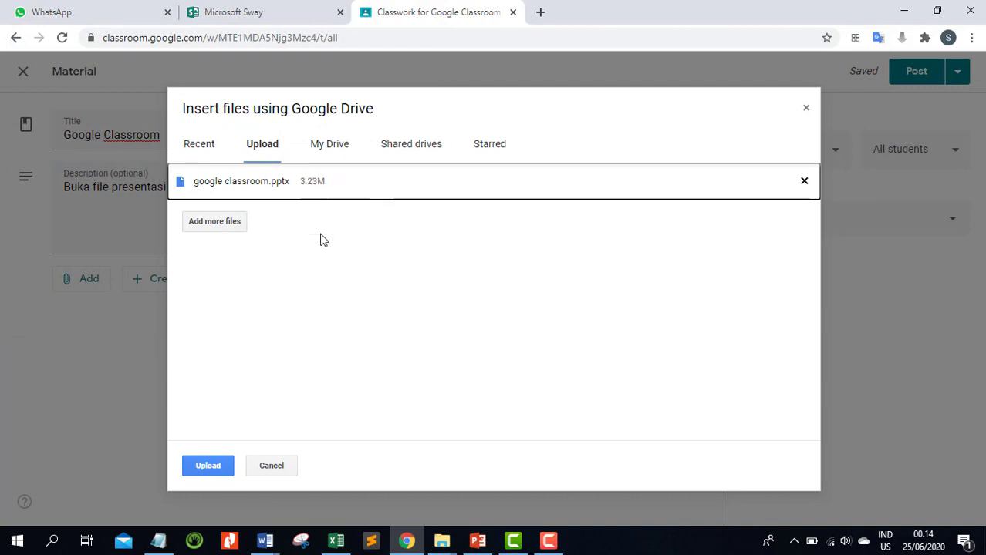
{"action": "left_click", "coordinate": [208, 467]}
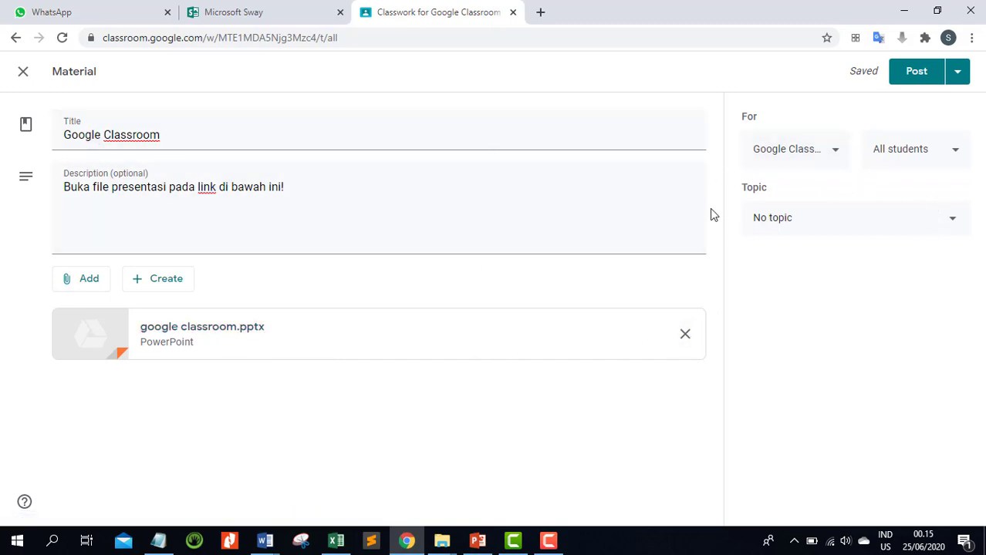
- Assign the material to the topic Materi Ajar and check its recipients, keeping all students selected
{"action": "left_click", "coordinate": [953, 223]}
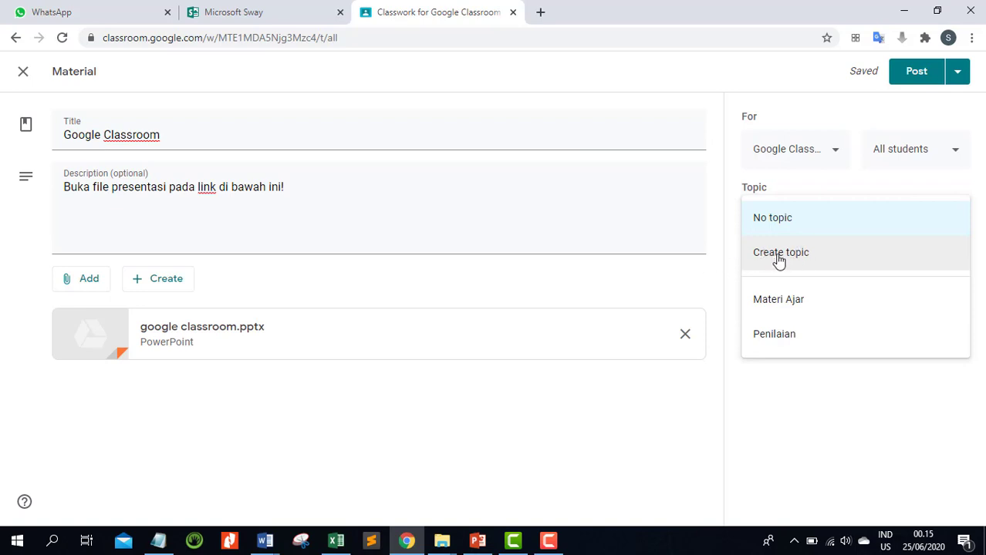
{"action": "left_click", "coordinate": [802, 308]}
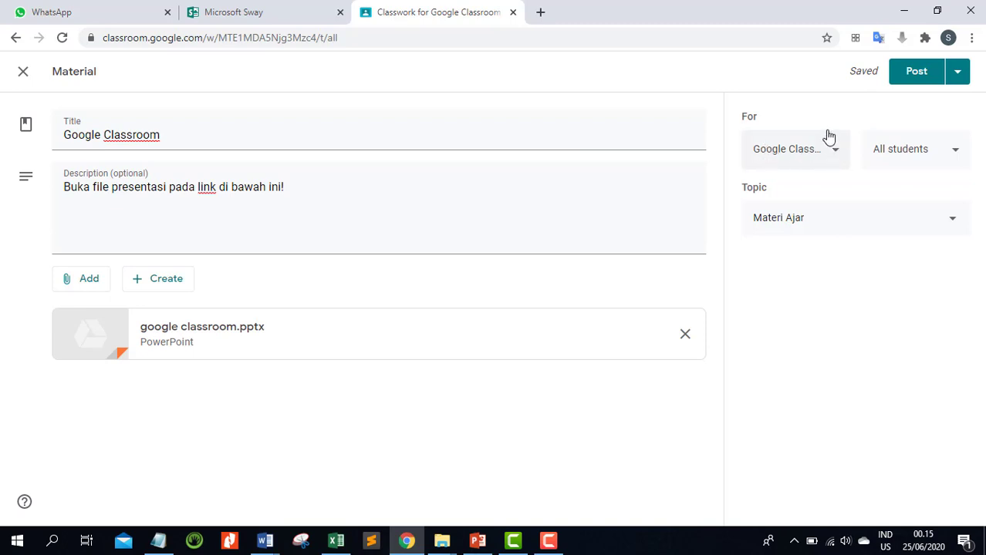
{"action": "left_click", "coordinate": [957, 157]}
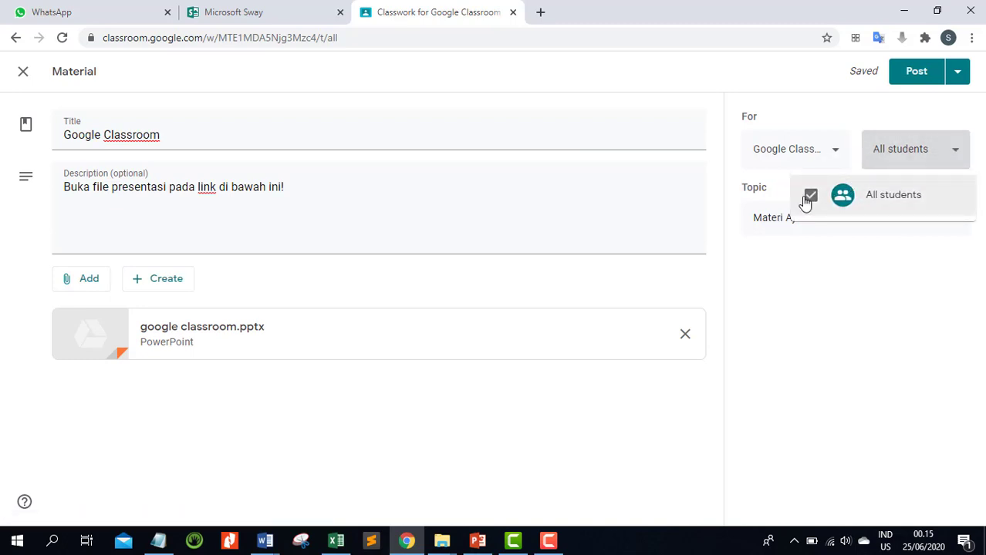
{"action": "left_click", "coordinate": [954, 159]}
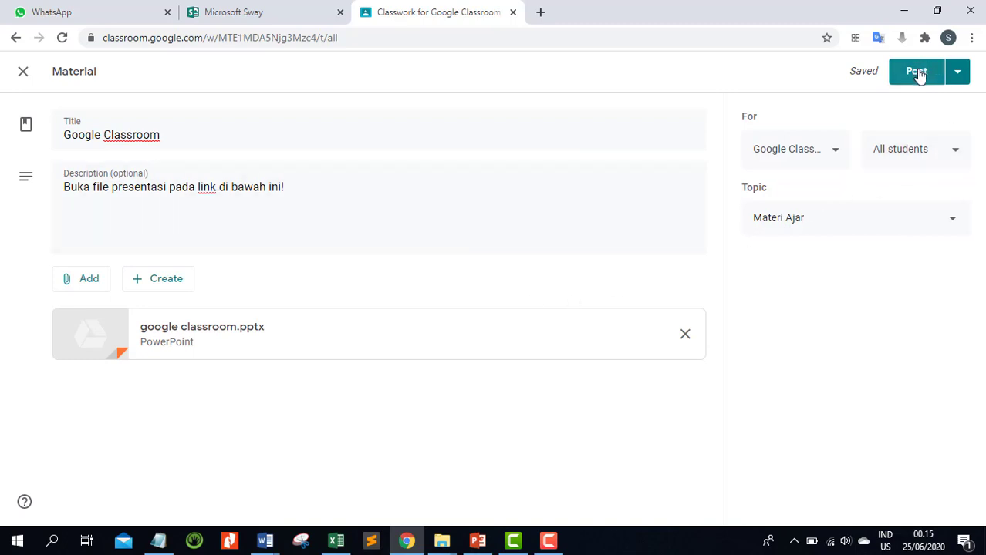
- Schedule the Google Classroom material for Jun 26, 2020 at 12:01 AM
{"action": "left_click", "coordinate": [959, 73]}
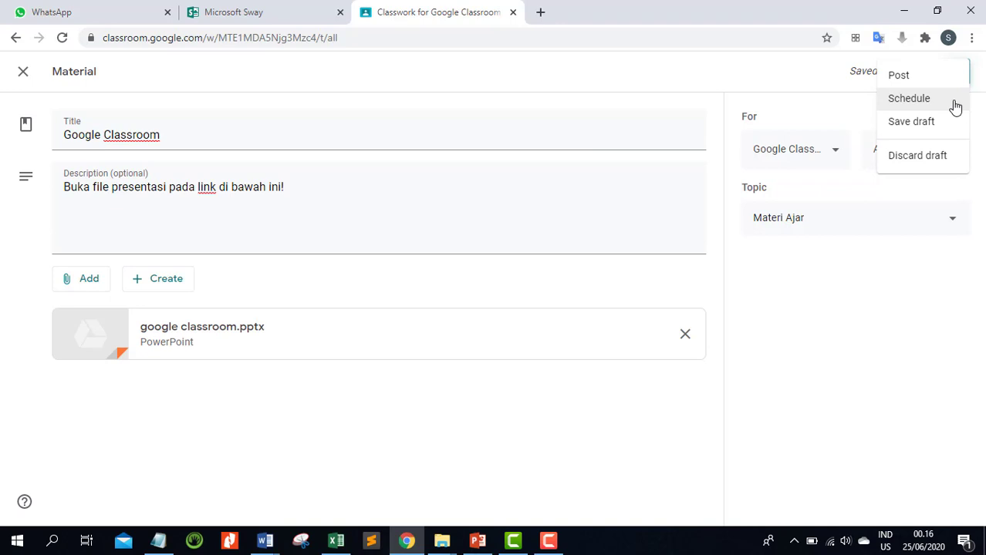
{"action": "left_click", "coordinate": [895, 101]}
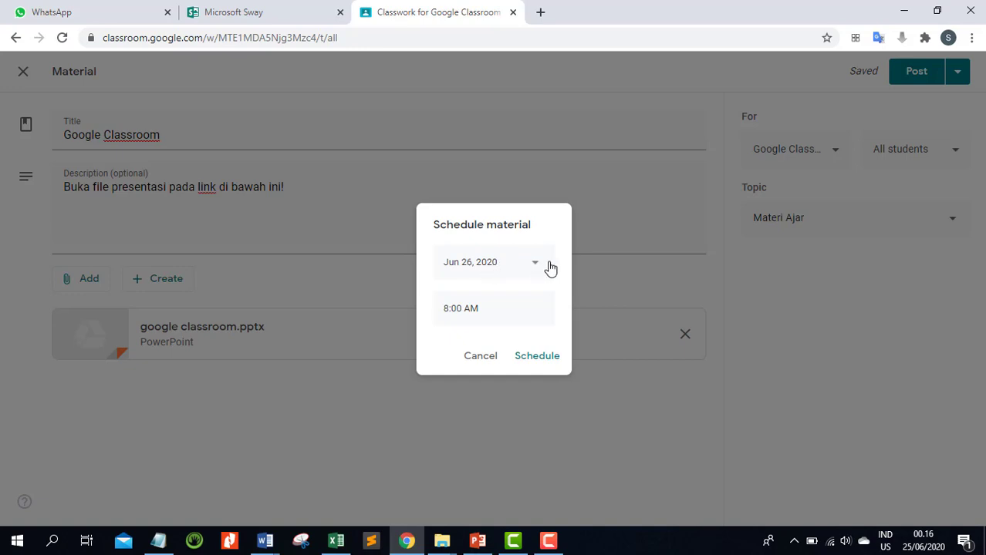
{"action": "left_click", "coordinate": [478, 312]}
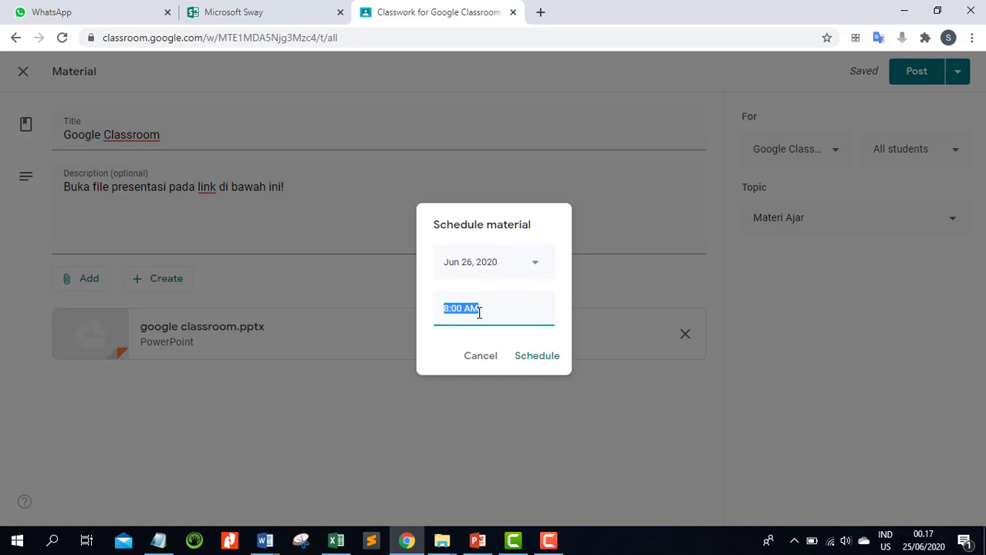
{"action": "left_click", "coordinate": [445, 311]}
{"action": "key", "text": "BackSpace"}
{"action": "type", "text": "00"}
{"action": "key", "text": "BackSpace"}
{"action": "type", "text": "1"}
{"action": "left_click", "coordinate": [531, 361]}
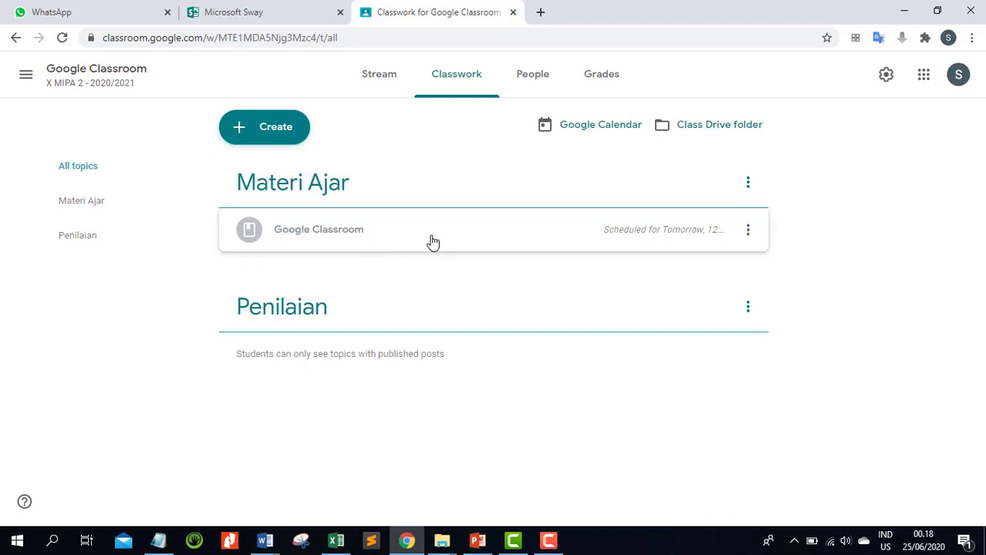
- Edit the scheduled Google Classroom material to remove its schedule and post it immediately
{"action": "left_click", "coordinate": [749, 231]}
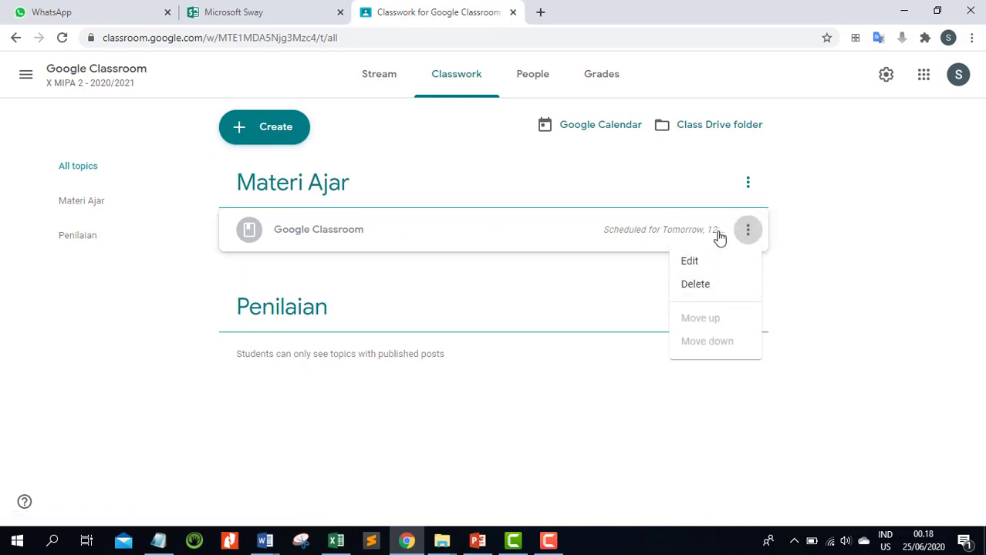
{"action": "left_click", "coordinate": [711, 264]}
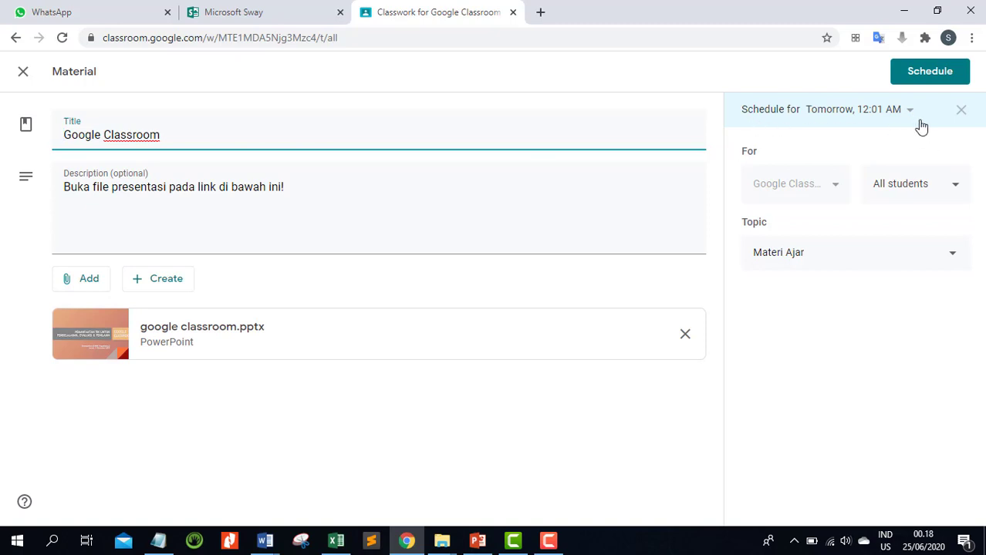
{"action": "left_click", "coordinate": [964, 119]}
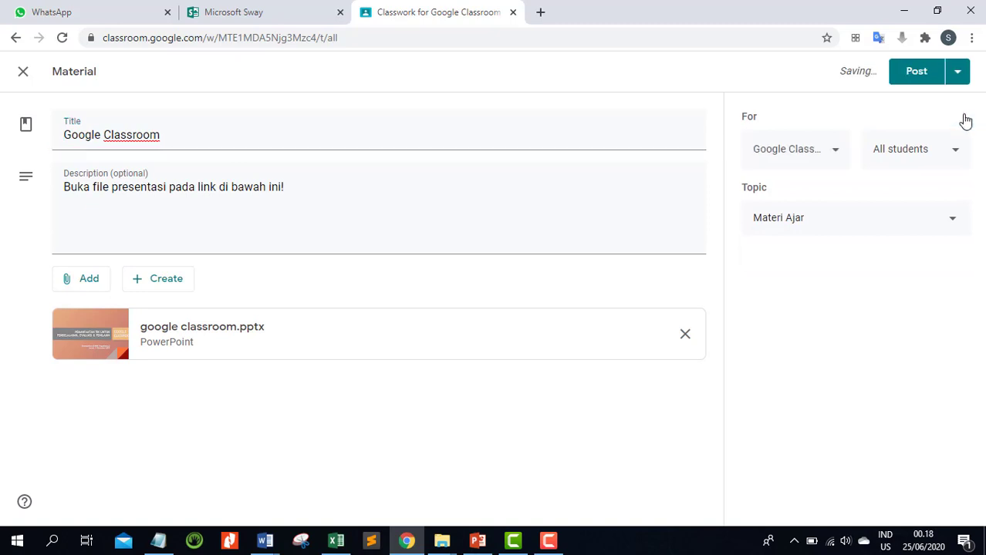
{"action": "left_click", "coordinate": [915, 77]}
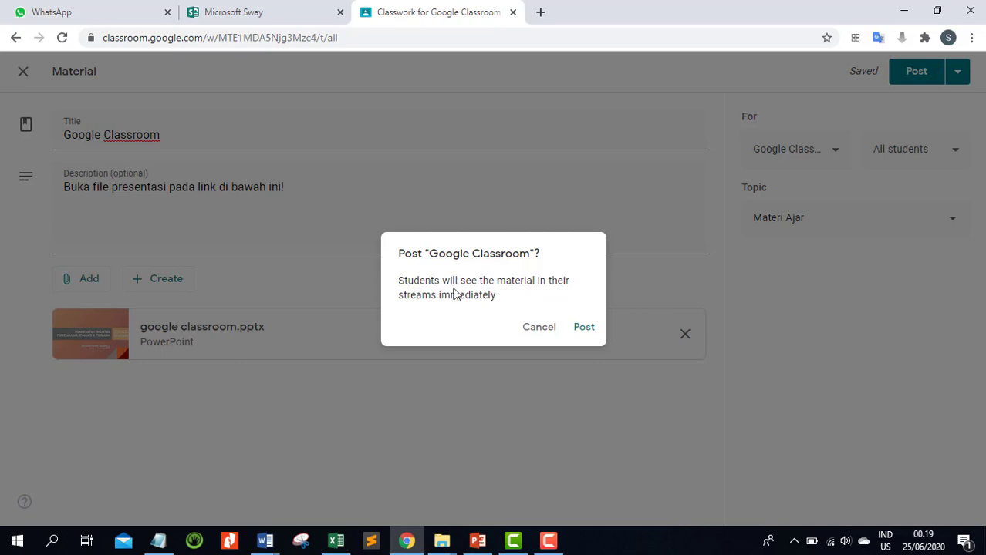
{"action": "left_click", "coordinate": [588, 330]}
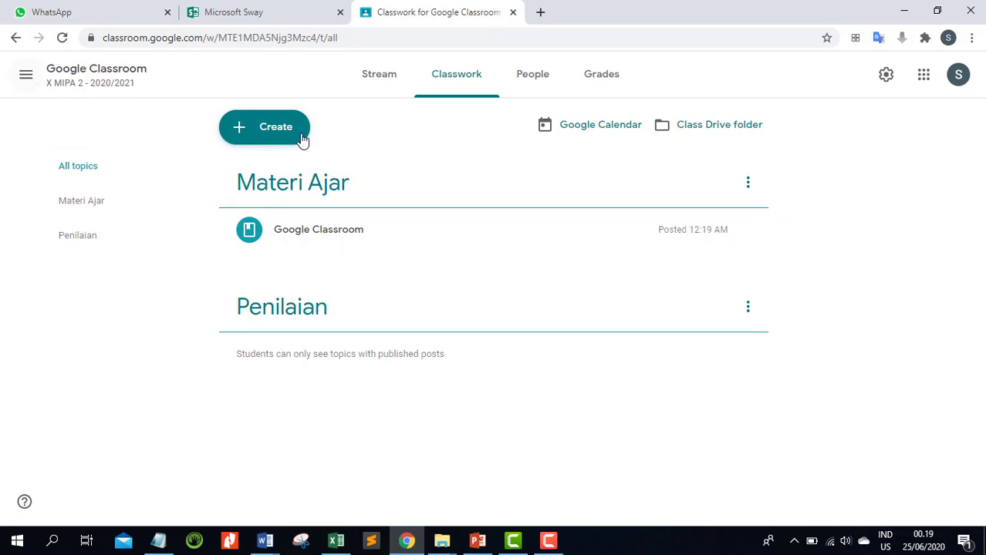
- Return to the overview of all classes
{"action": "left_click", "coordinate": [25, 77]}
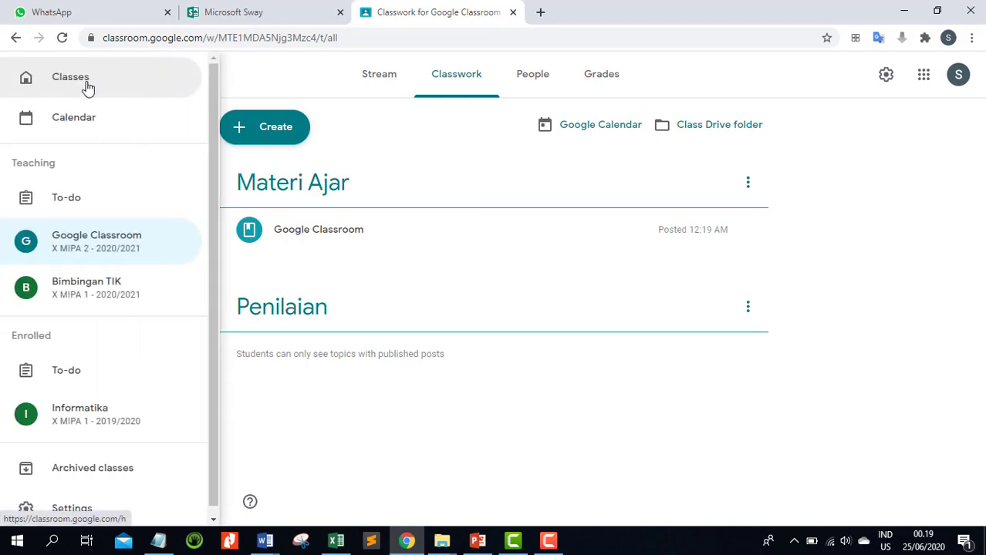
{"action": "left_click", "coordinate": [70, 78]}
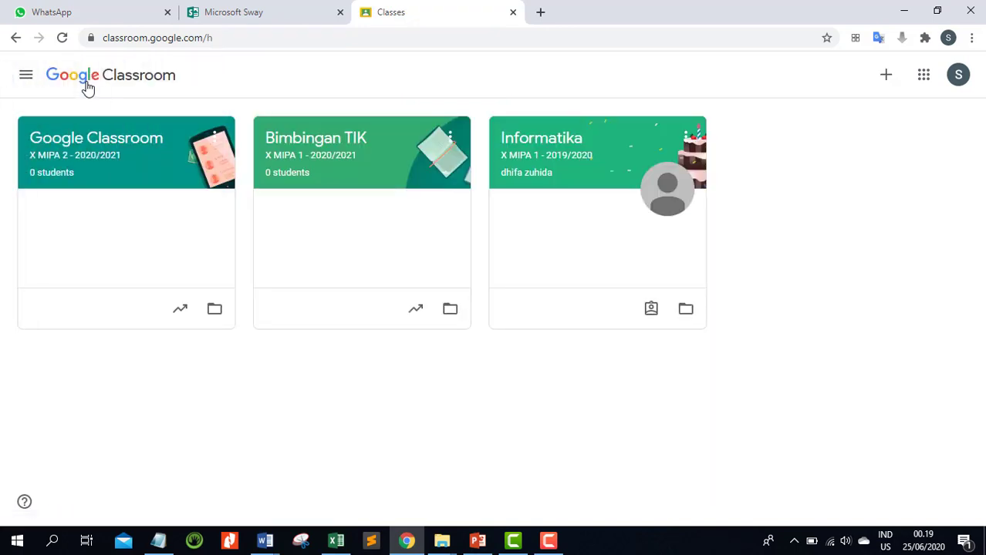